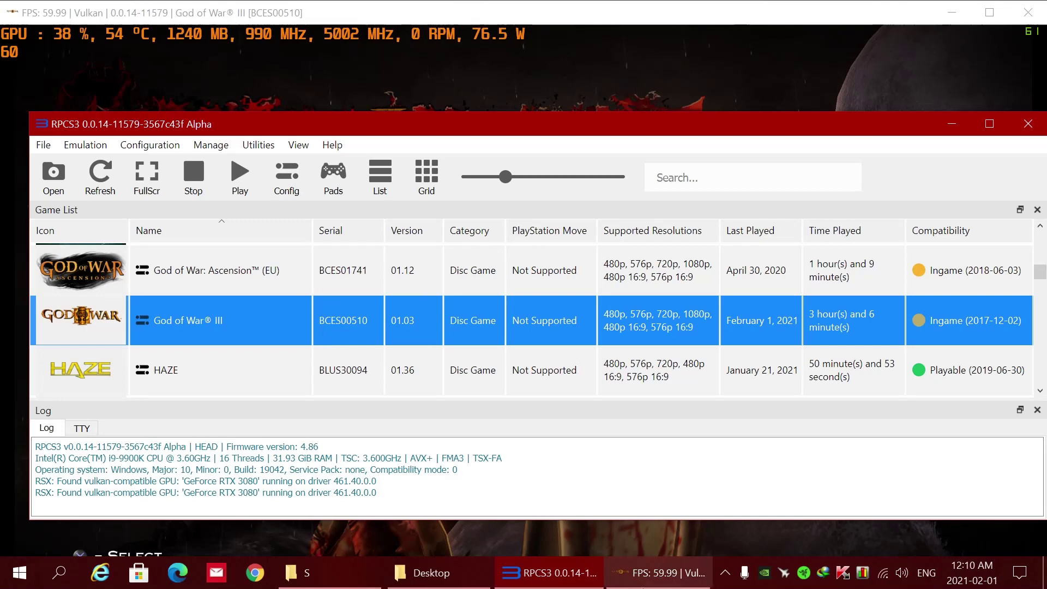
Check the context menus of Fight Night Champion and God of War: Ascension, ending on God of War III's.
right_click(249, 326)
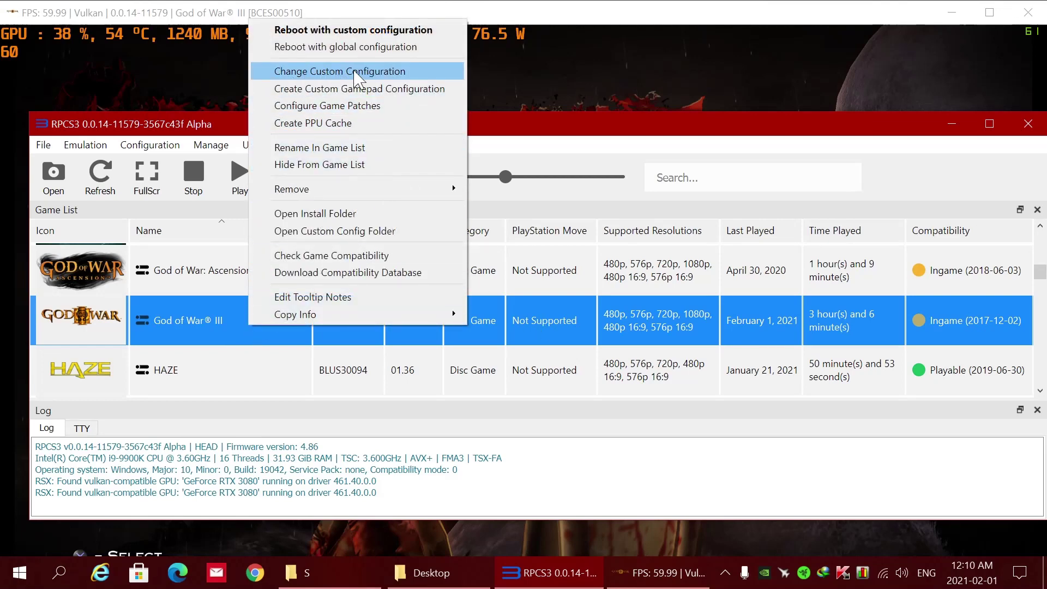
left_click(242, 343)
scroll(243, 335, "up", 2)
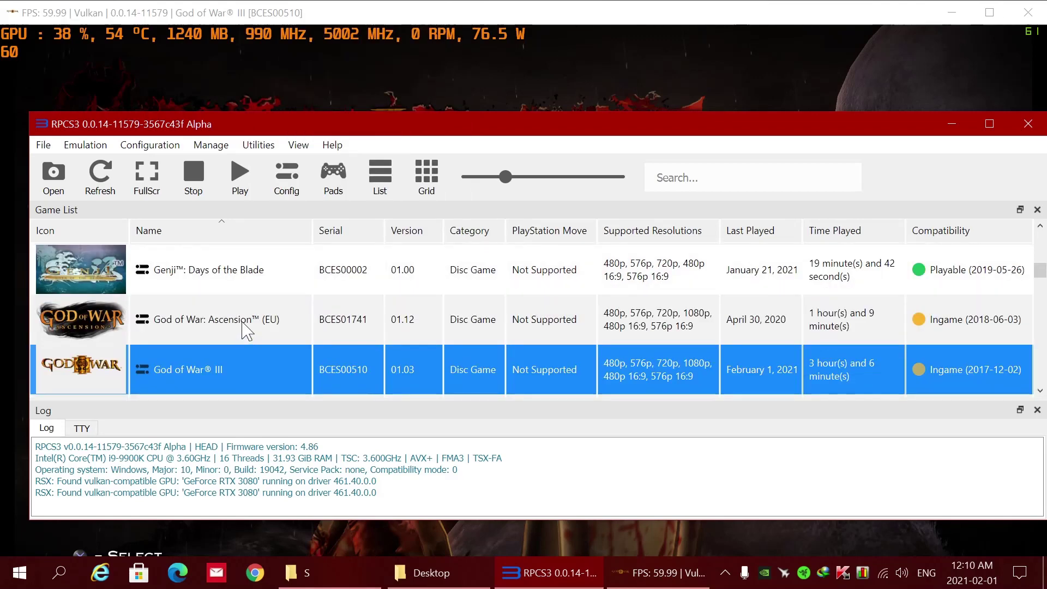
scroll(242, 325, "up", 1)
right_click(241, 274)
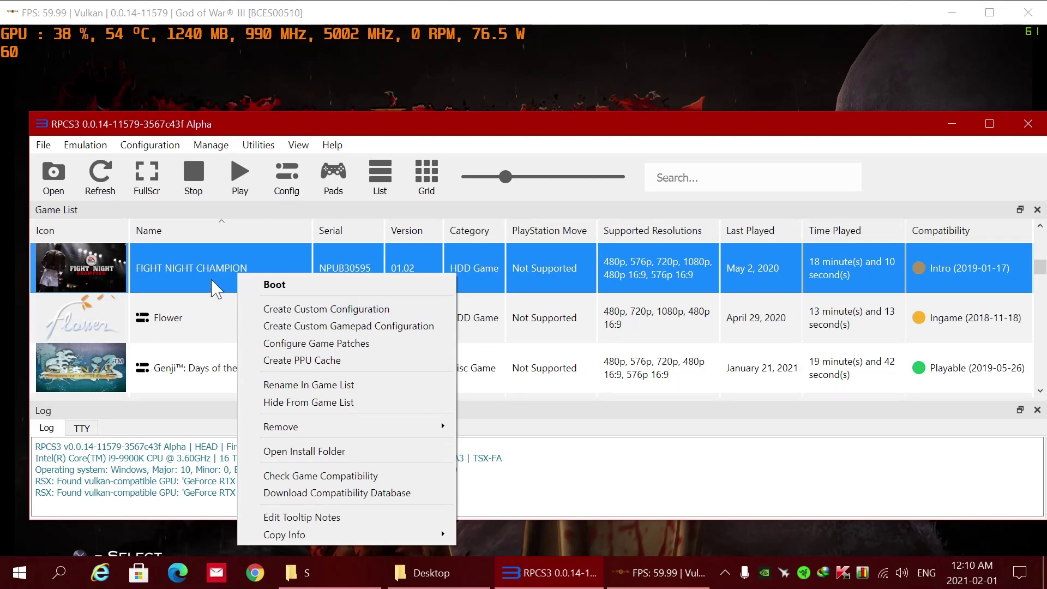
scroll(245, 296, "down", 3)
right_click(234, 285)
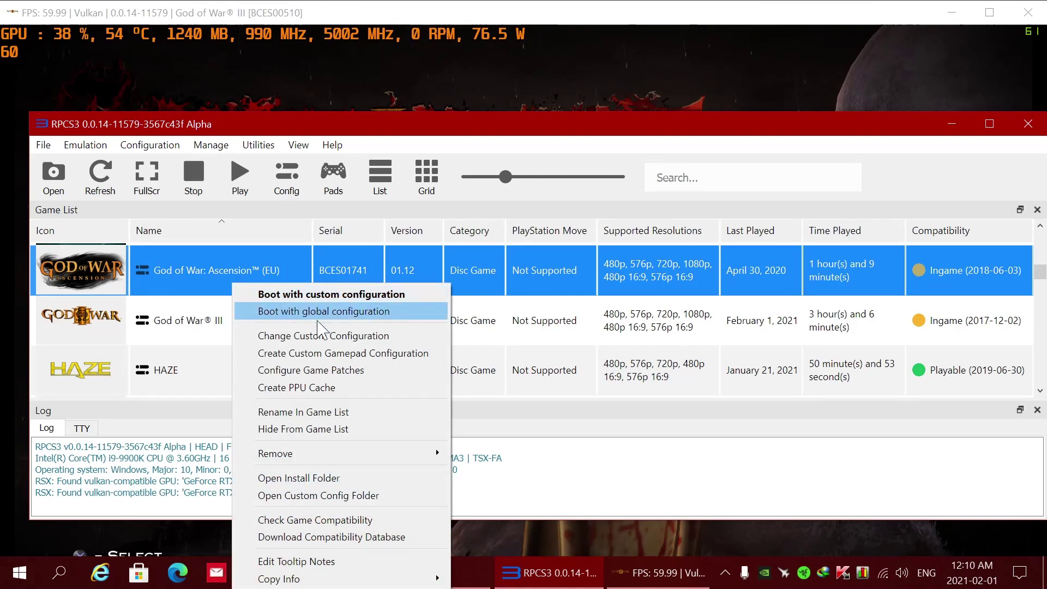
right_click(204, 317)
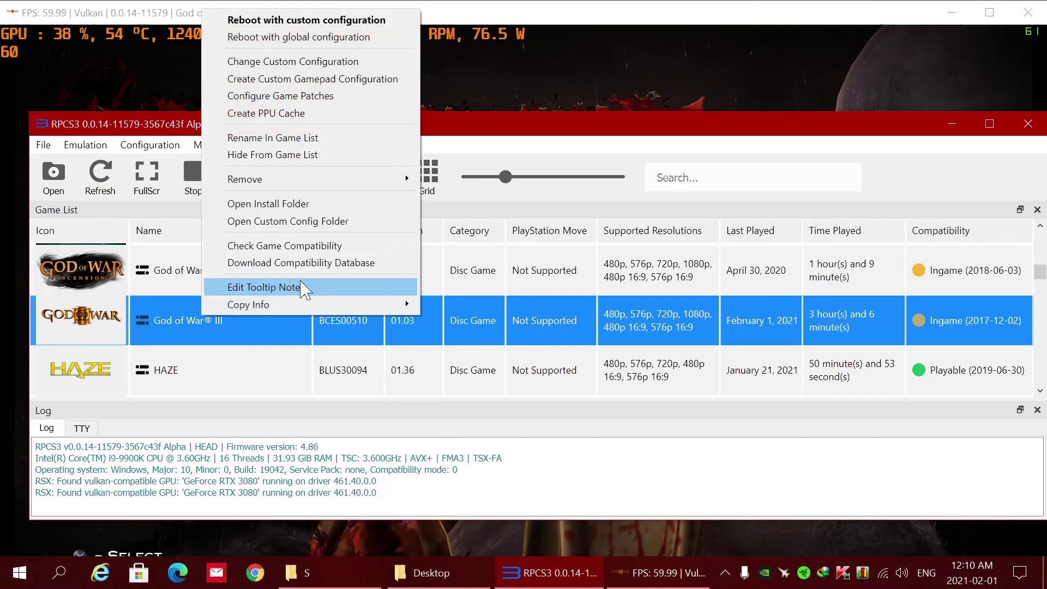
Open God of War III's custom configuration and keep Preferred SPU Threads on Auto.
left_click(299, 62)
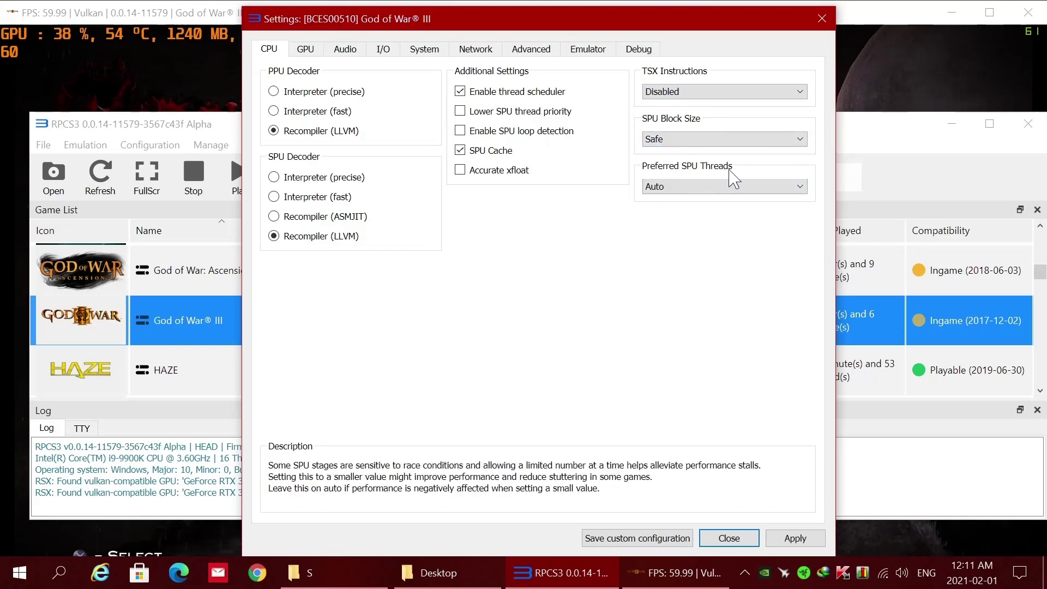
left_click(689, 190)
left_click(690, 195)
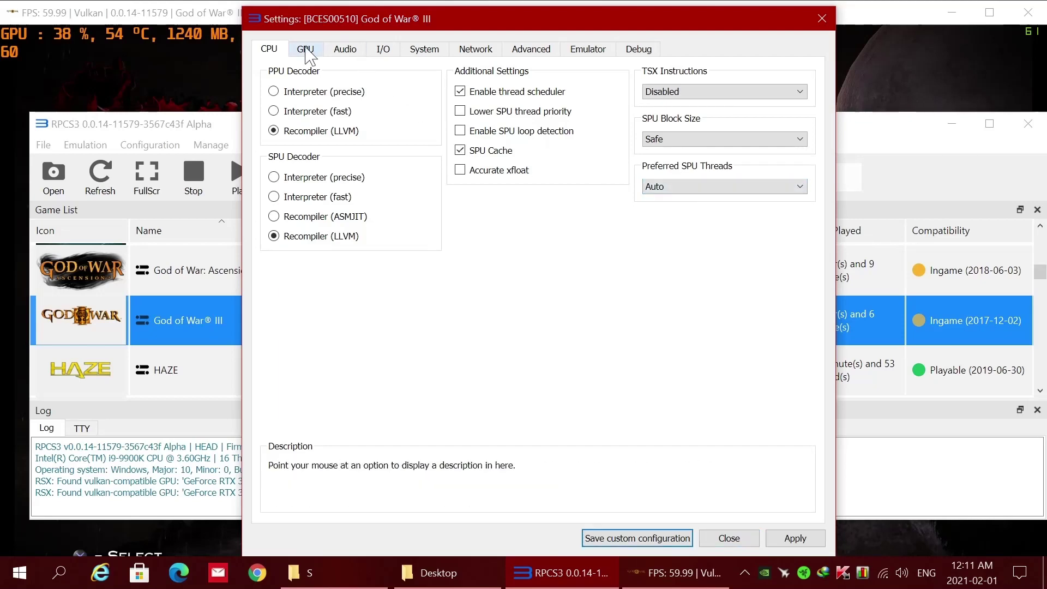
Confirm the GPU settings keep Aspect Ratio 16:9 and Framelimit 60, then view the Audio settings.
left_click(307, 53)
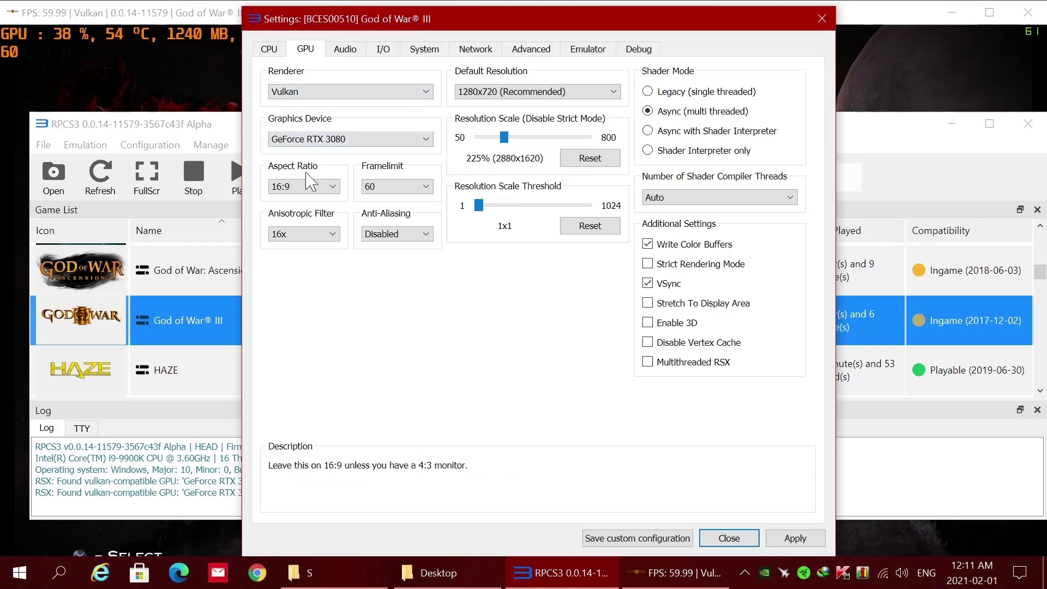
left_click(312, 185)
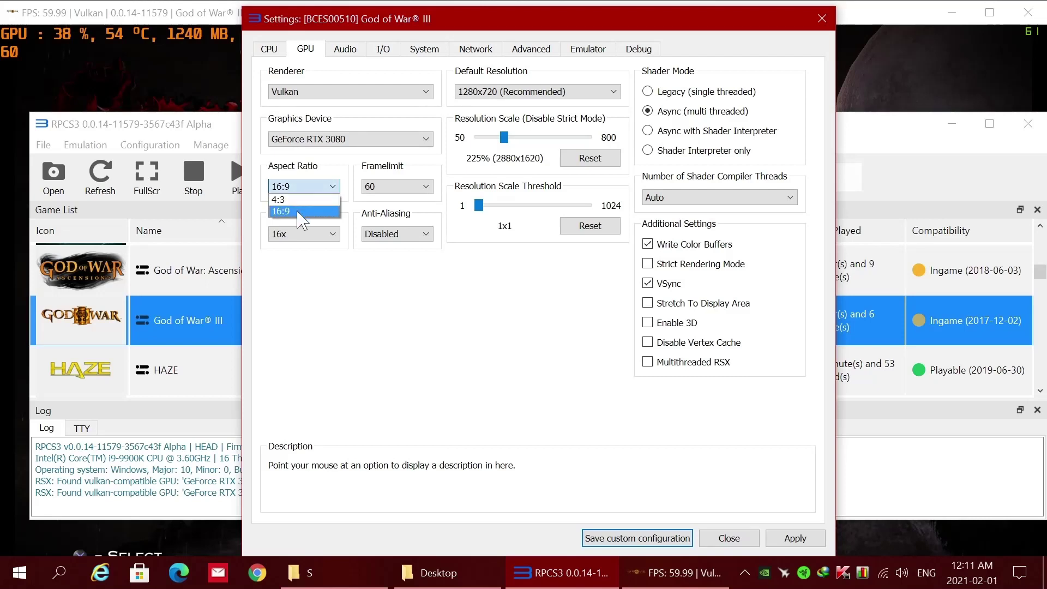
left_click(314, 210)
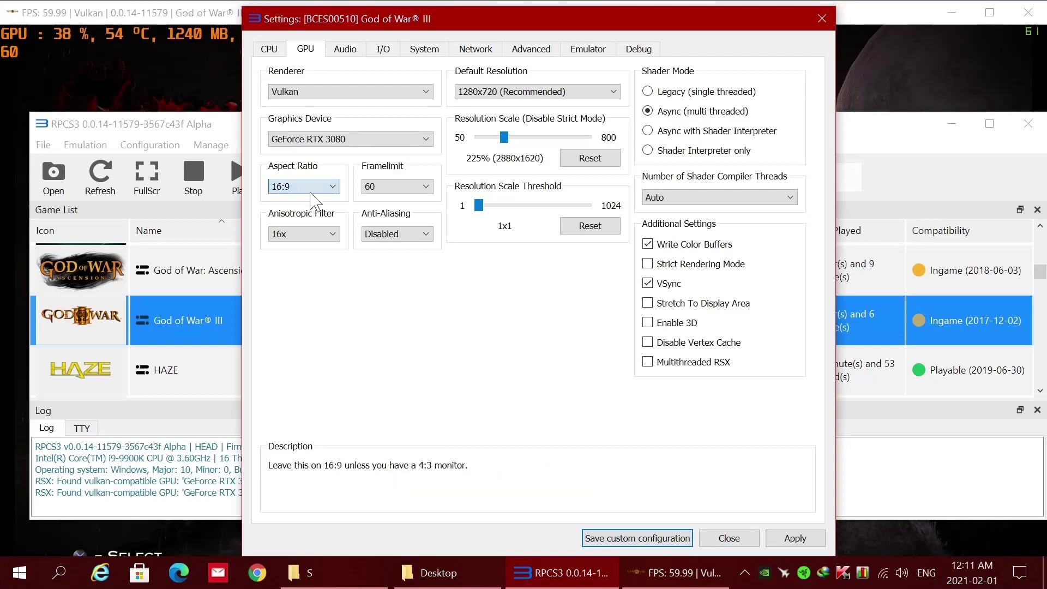
left_click(404, 186)
left_click(408, 196)
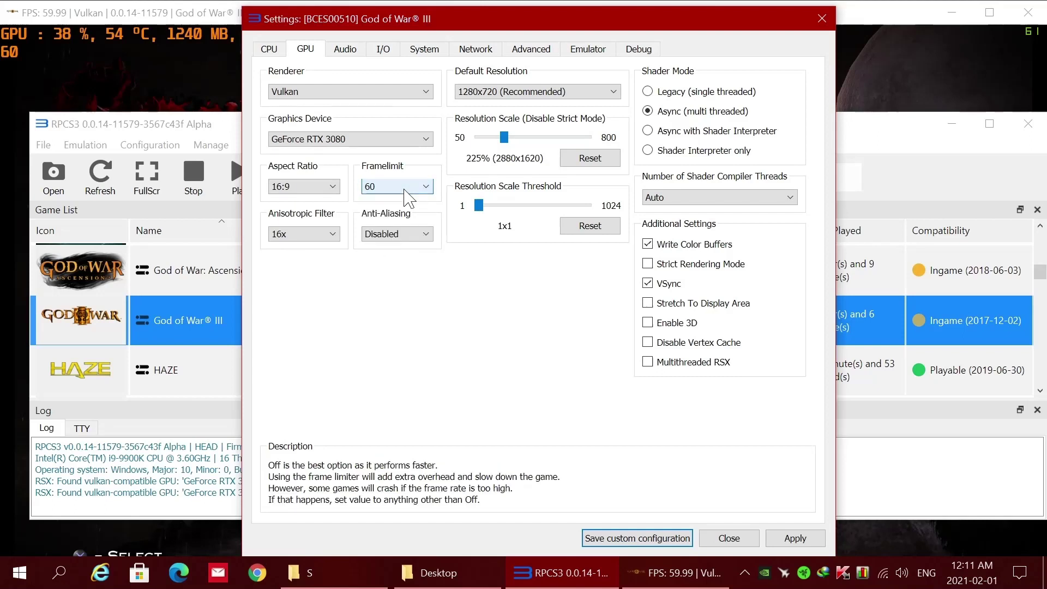
left_click(408, 189)
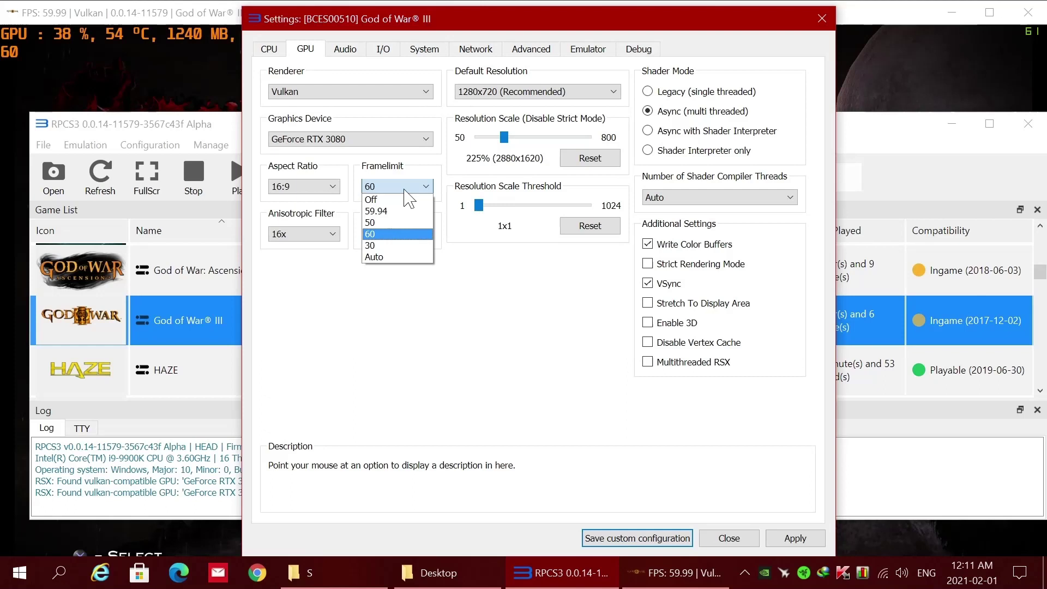
left_click(389, 235)
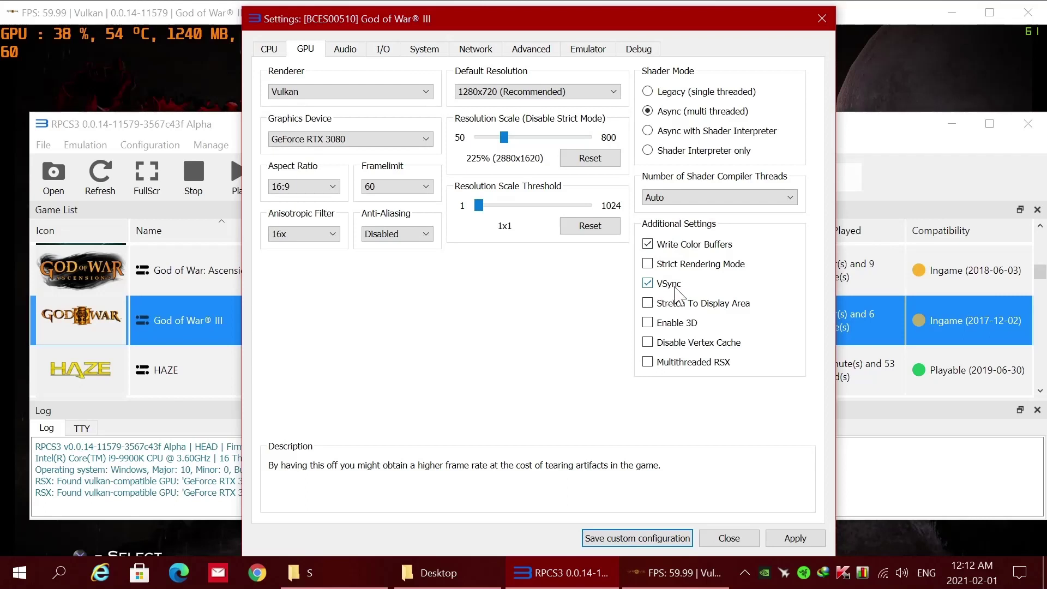
left_click(344, 52)
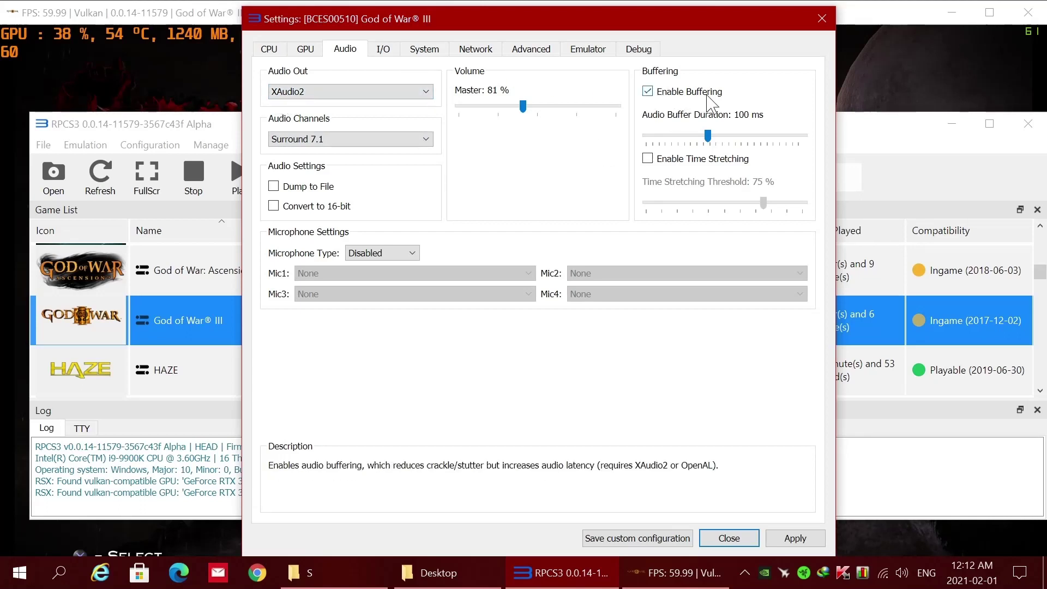
Step through I/O, System, Network, Advanced and Emulator settings to the Debug tab.
left_click(386, 52)
left_click(410, 51)
left_click(475, 53)
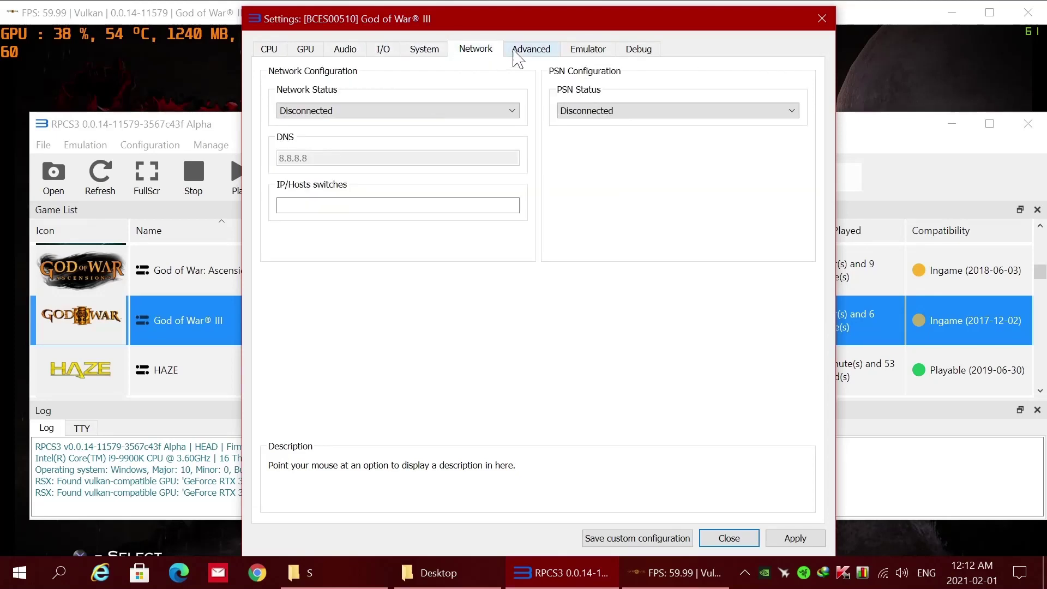
left_click(515, 55)
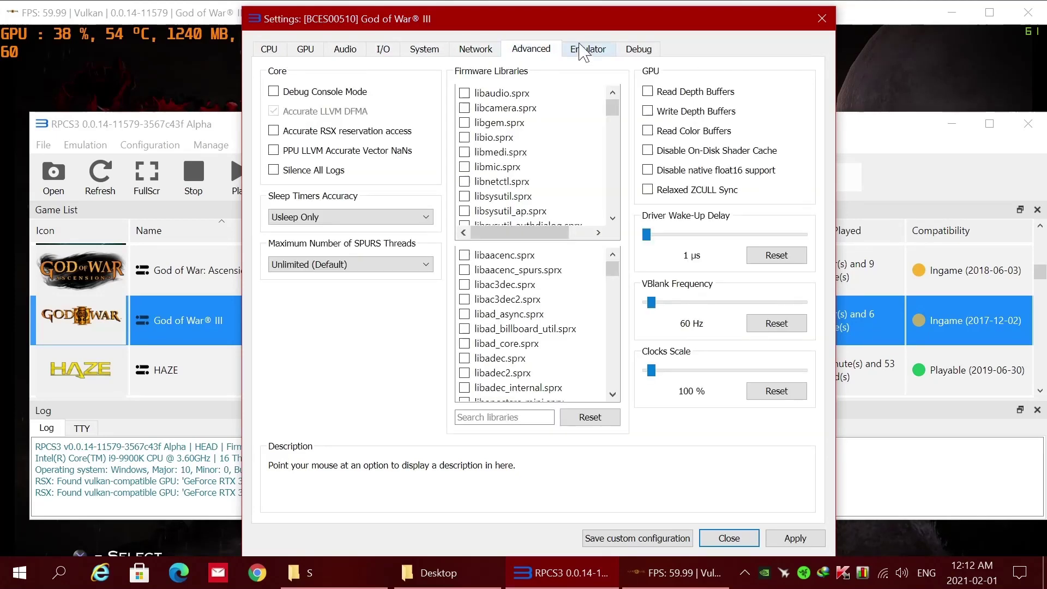
left_click(585, 50)
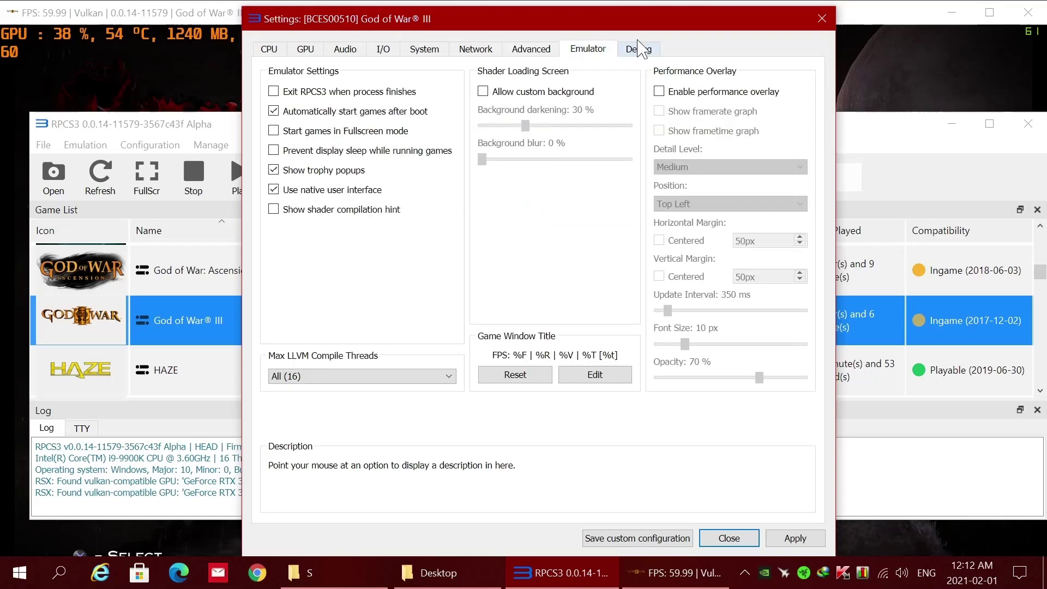
left_click(641, 49)
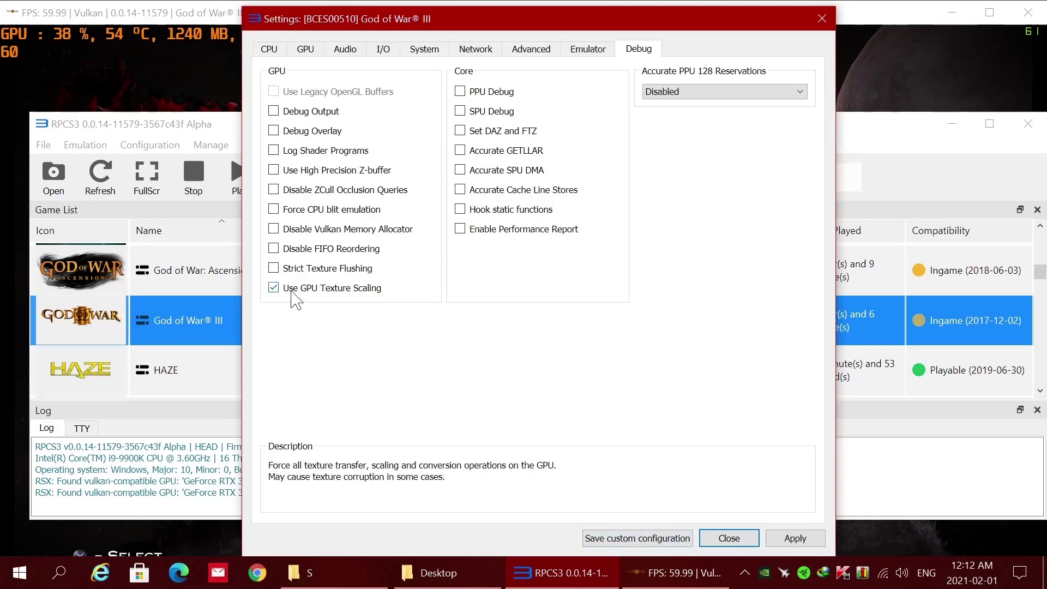
Close God of War III's custom settings and reselect the game in the list.
left_click(729, 538)
right_click(248, 320)
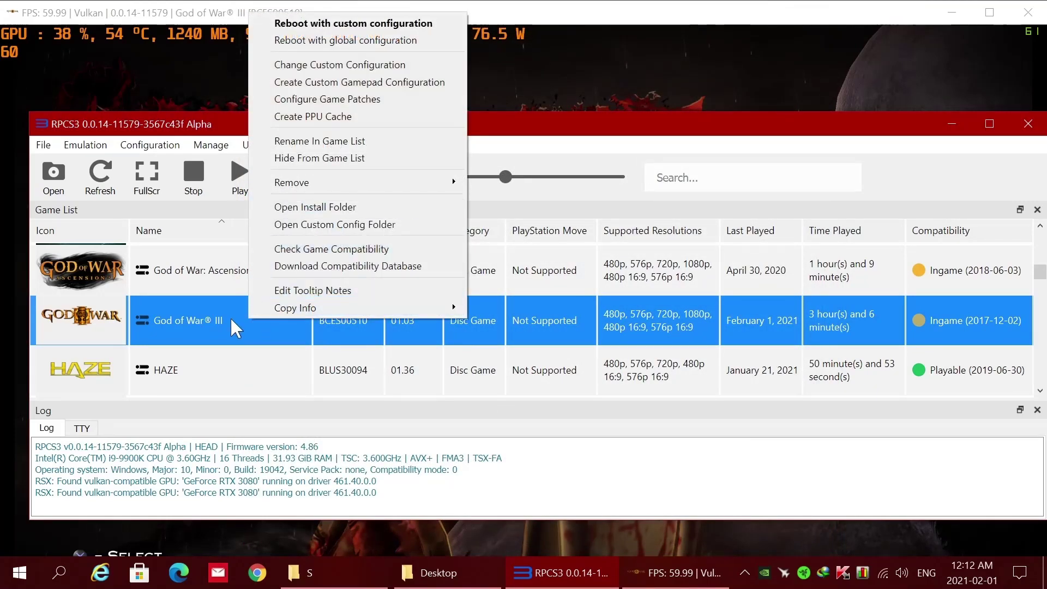
left_click(232, 370)
left_click(222, 329)
Launch the Patch Manager from Manage > Game Patches.
left_click(298, 145)
left_click(261, 145)
left_click(210, 144)
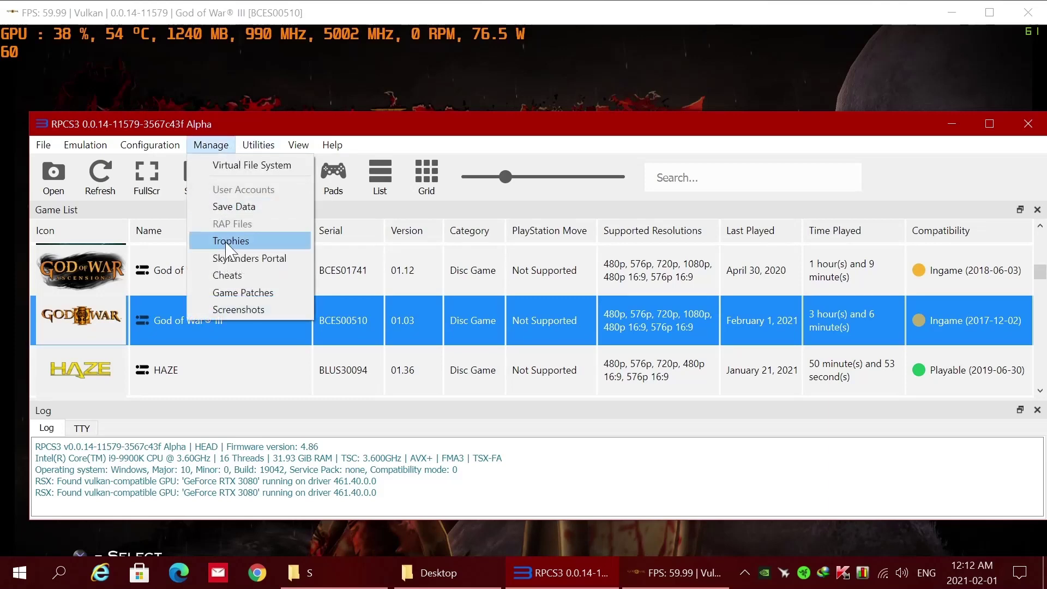
left_click(226, 295)
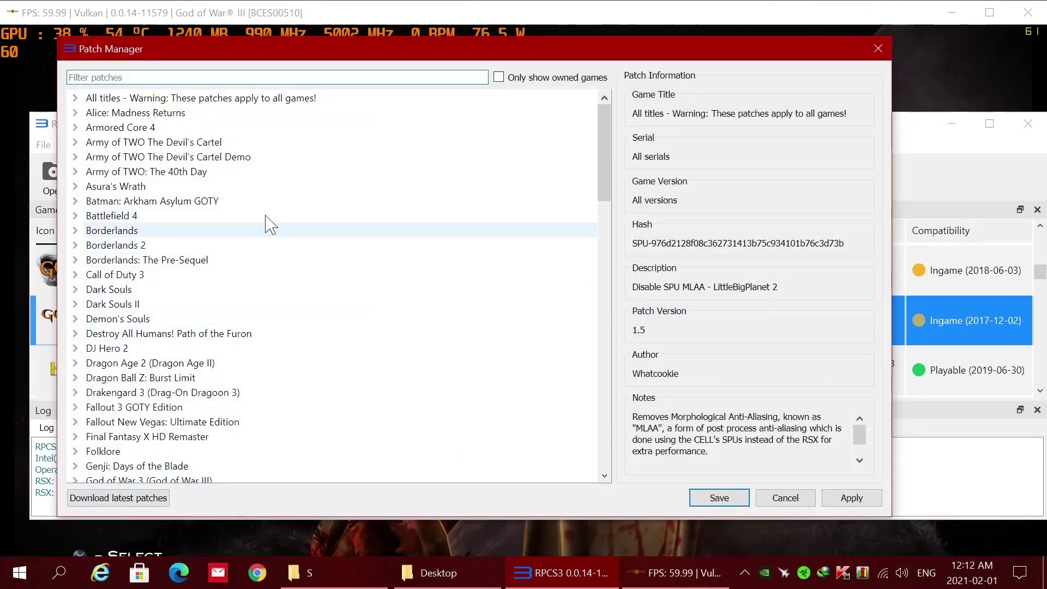
Show only owned games, expand God of War 3 > BCES00510 v.01.03, and download the latest patches.
left_click(499, 78)
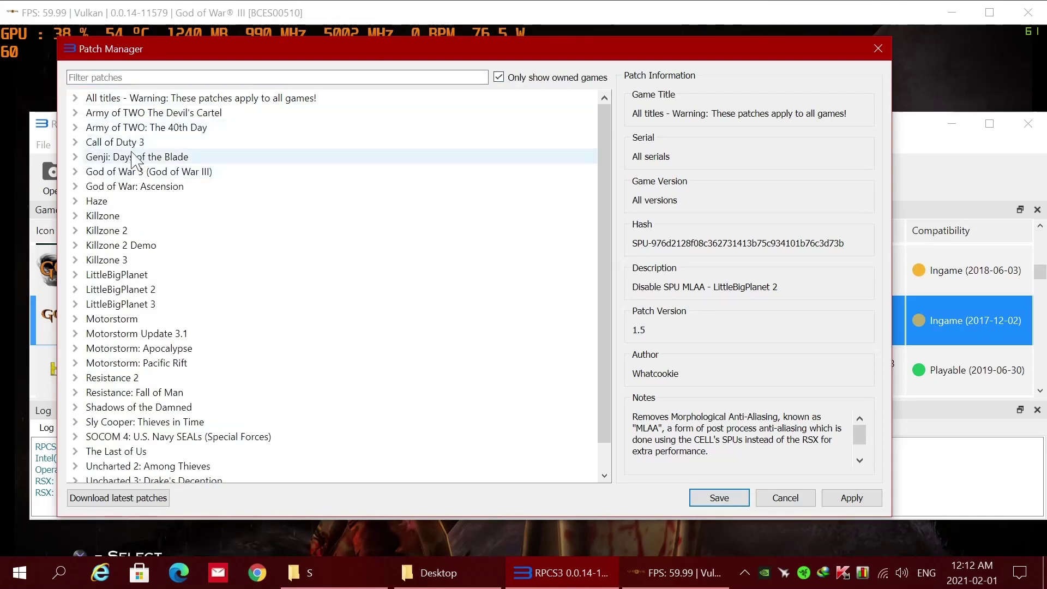
scroll(106, 276, "down", 1)
scroll(133, 227, "up", 1)
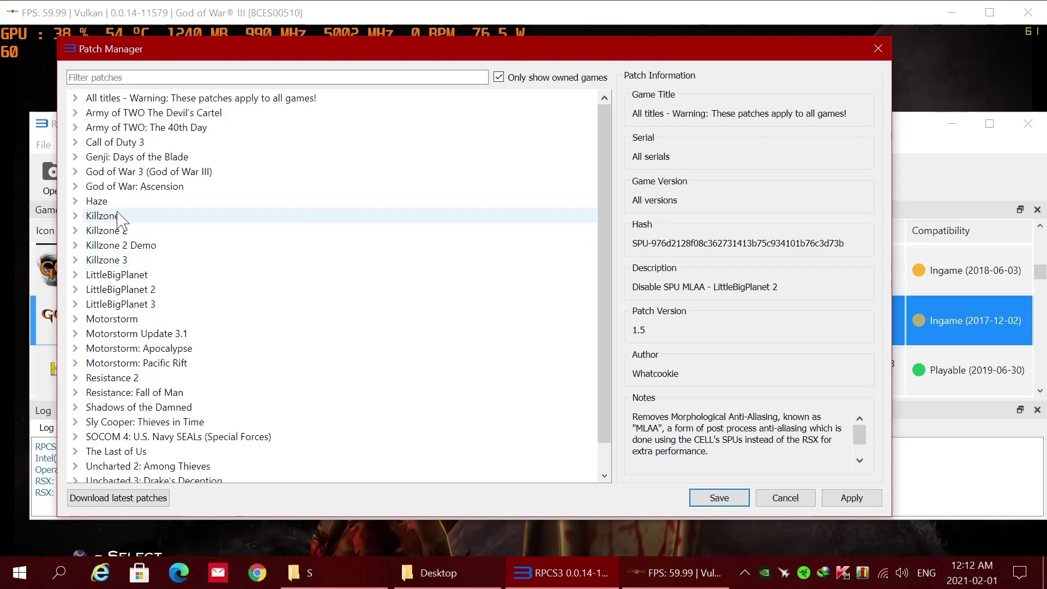
left_click(76, 171)
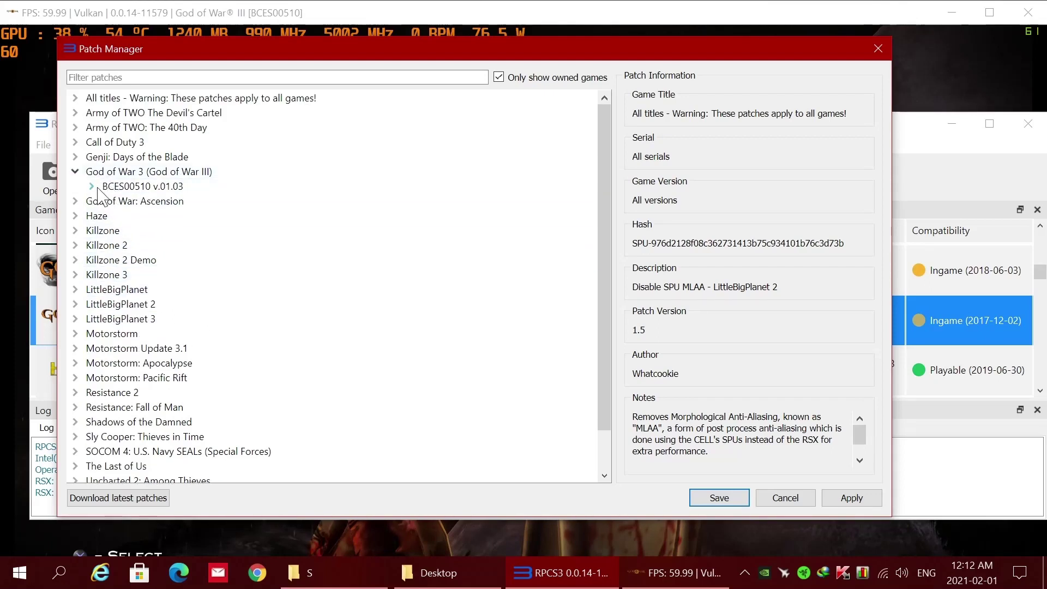
left_click(92, 186)
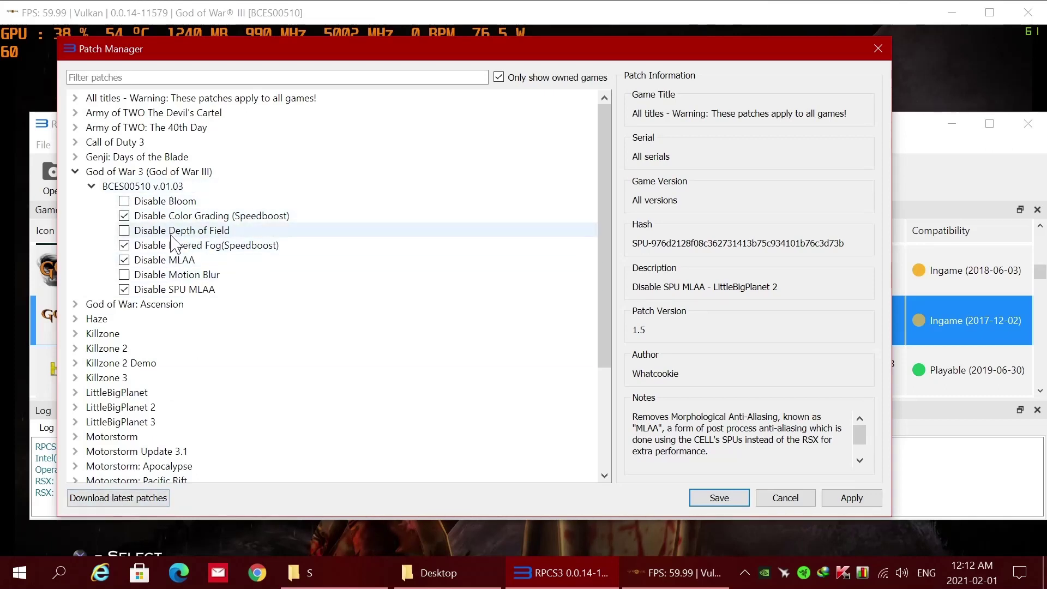
left_click(131, 499)
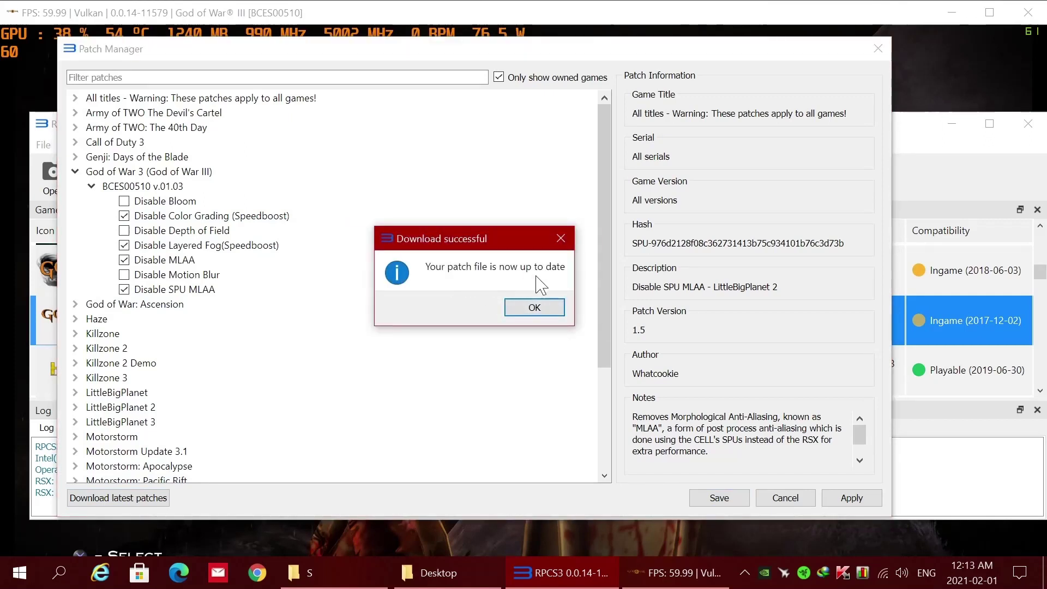
Review the Disable Color Grading, Layered Fog, SPU MLAA and MLAA patches, then save them enabled.
left_click(539, 307)
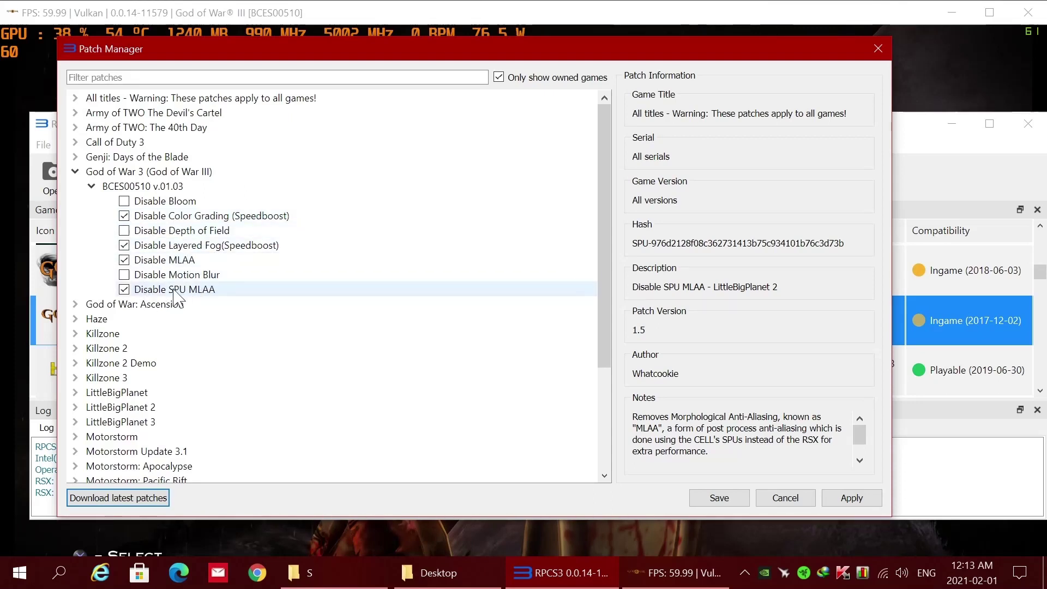
left_click(212, 290)
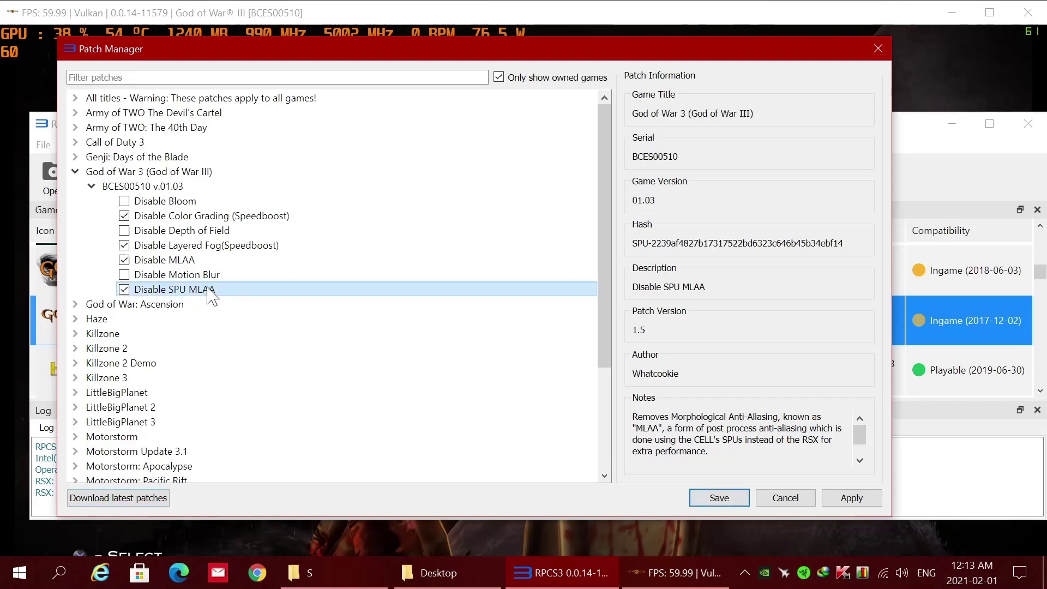
left_click(184, 246)
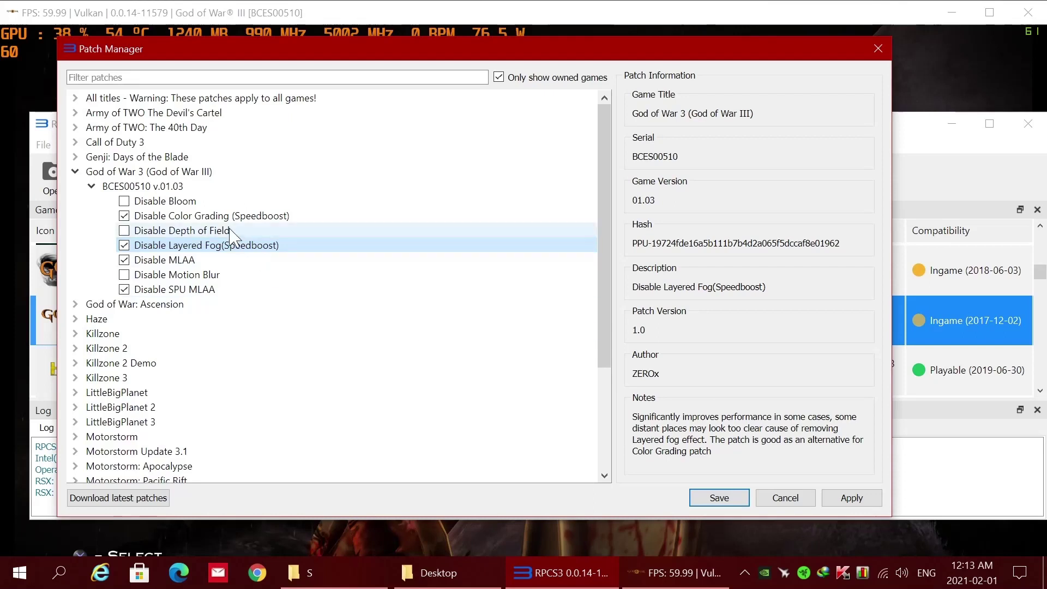
left_click(213, 217)
left_click(169, 289)
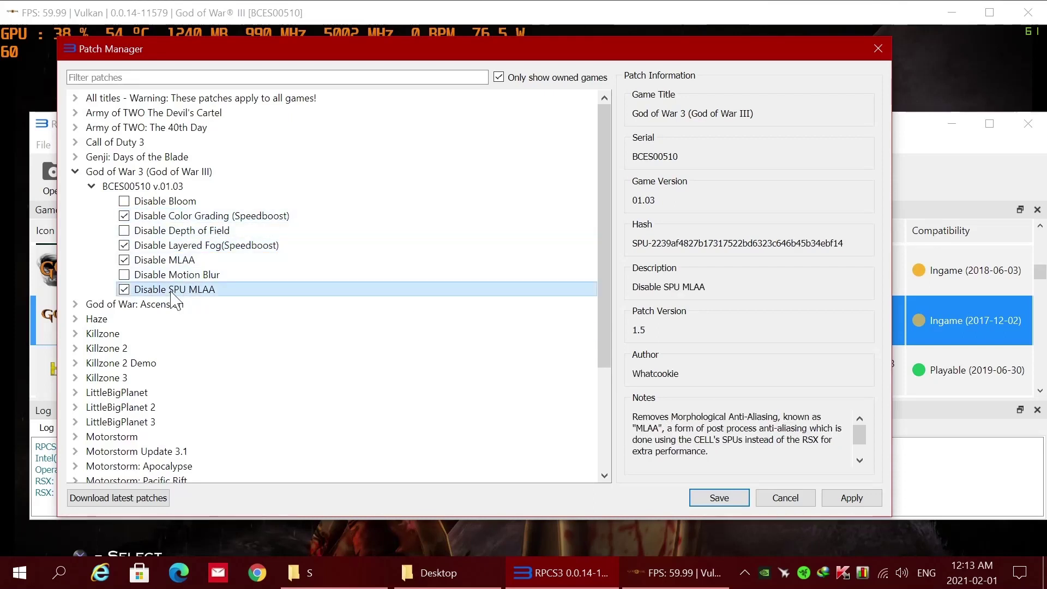
left_click_drag(859, 435, 864, 457)
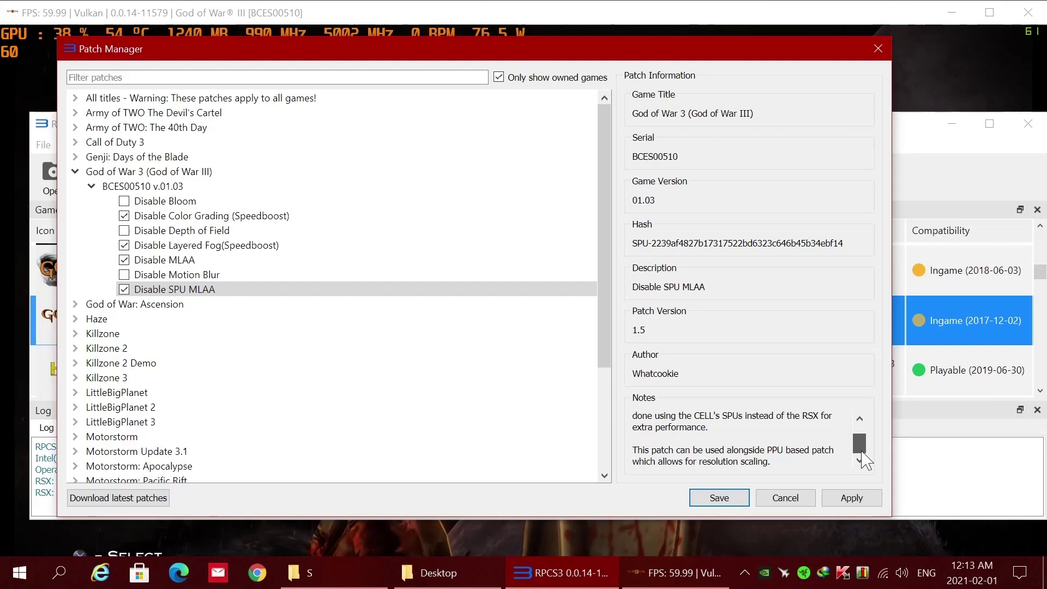
scroll(861, 438, "up", 1)
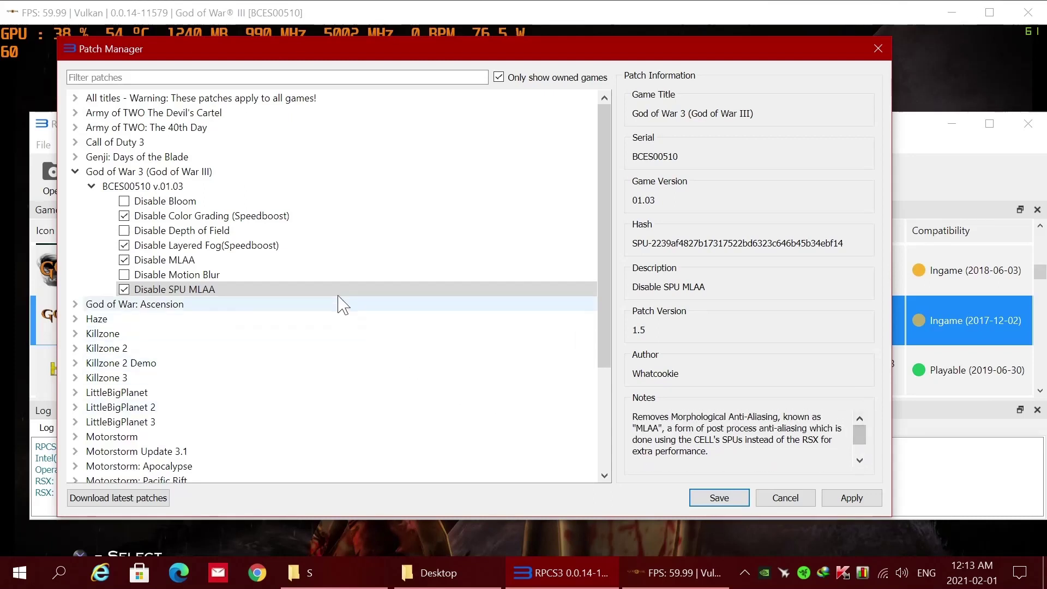
left_click(203, 260)
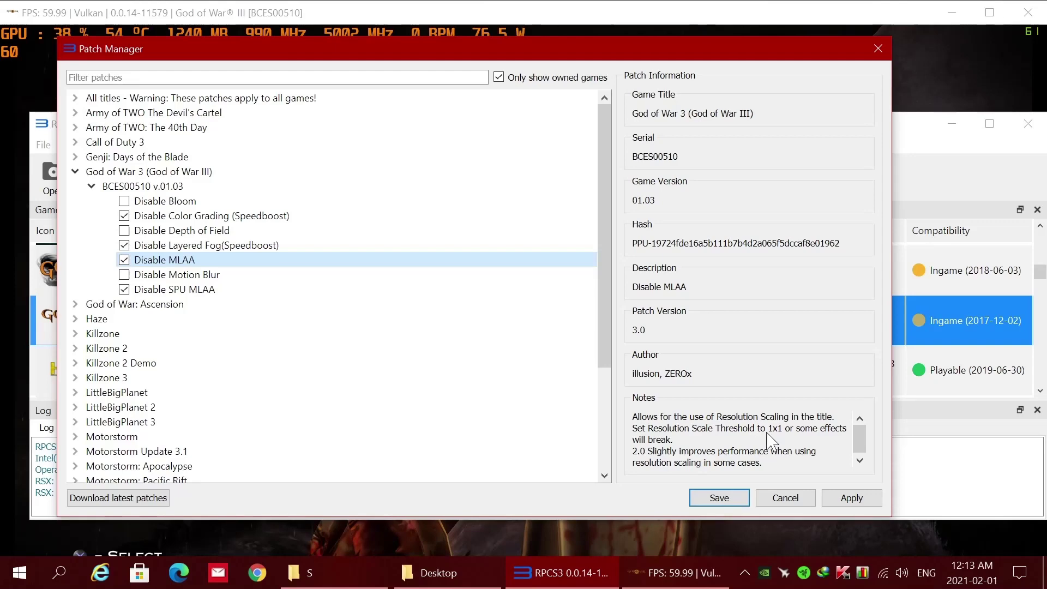
left_click(724, 498)
Set God of War III's GPU Resolution Scale Threshold to 1x1 and save the custom configuration.
right_click(246, 333)
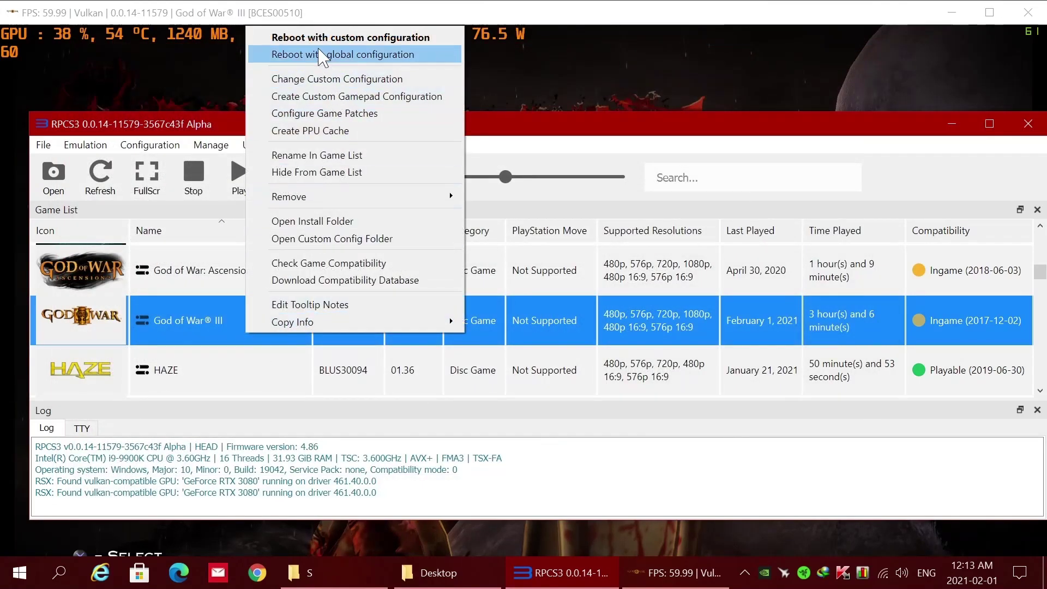
left_click(313, 82)
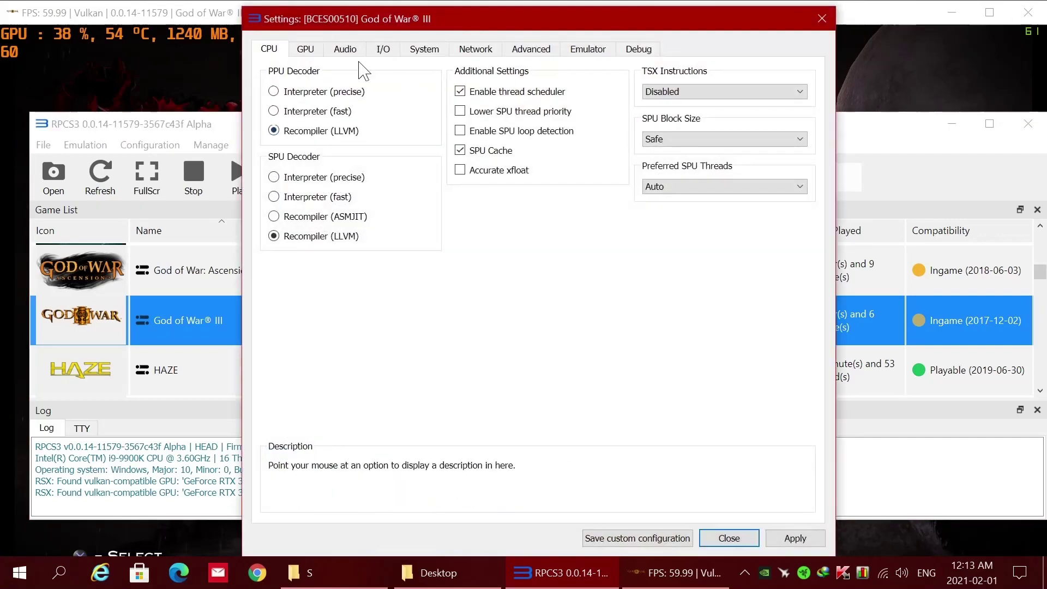
left_click(305, 49)
left_click(564, 226)
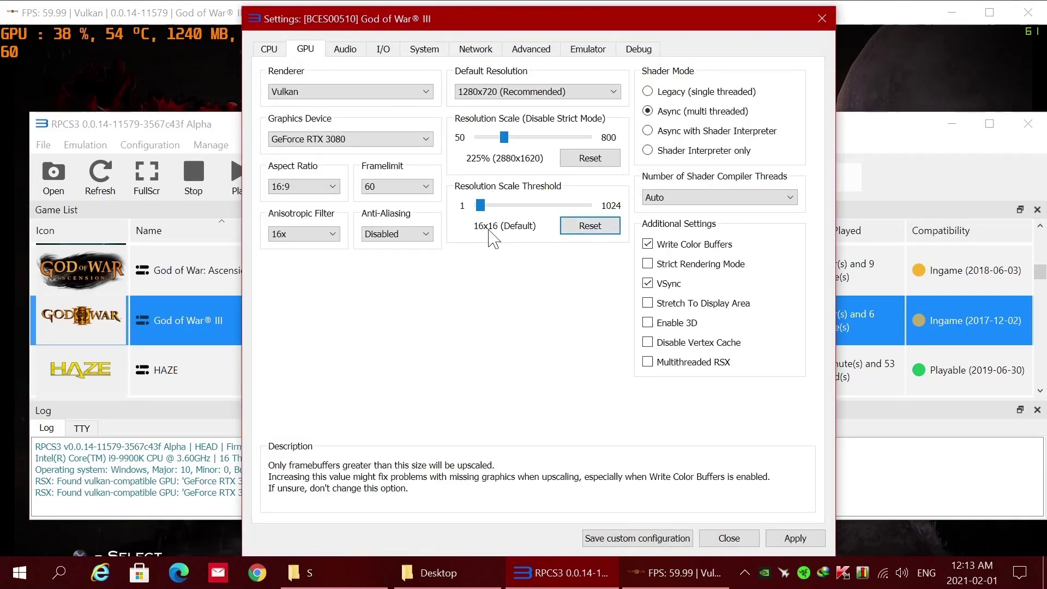
left_click_drag(484, 210, 477, 211)
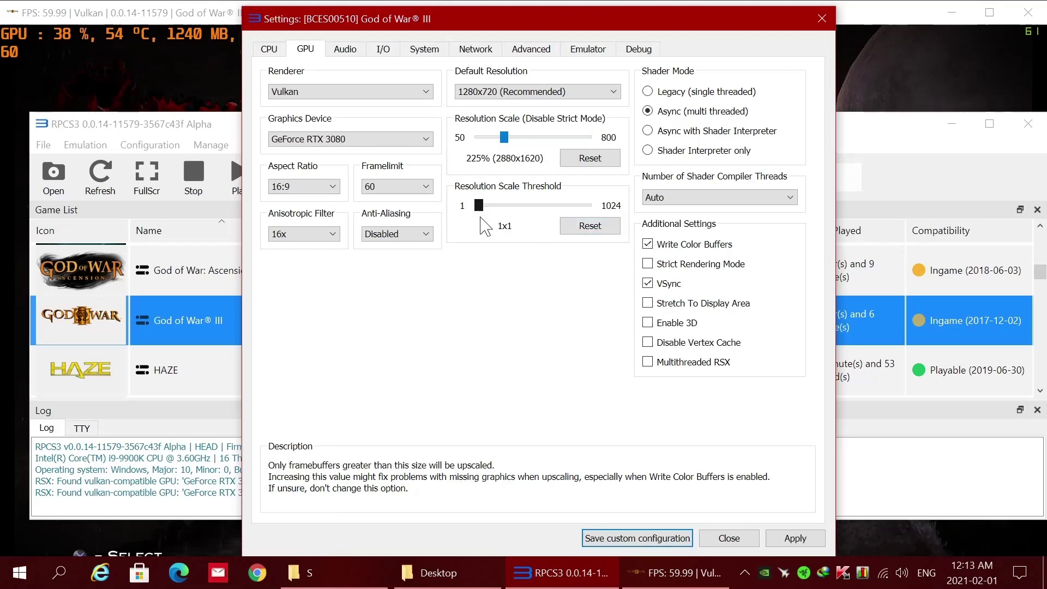
left_click(654, 539)
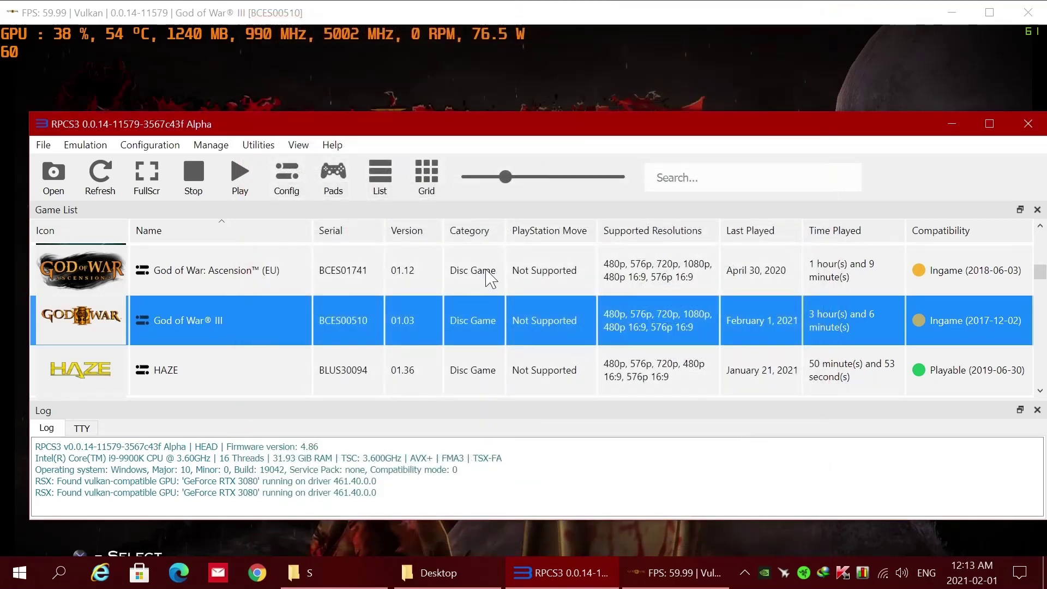